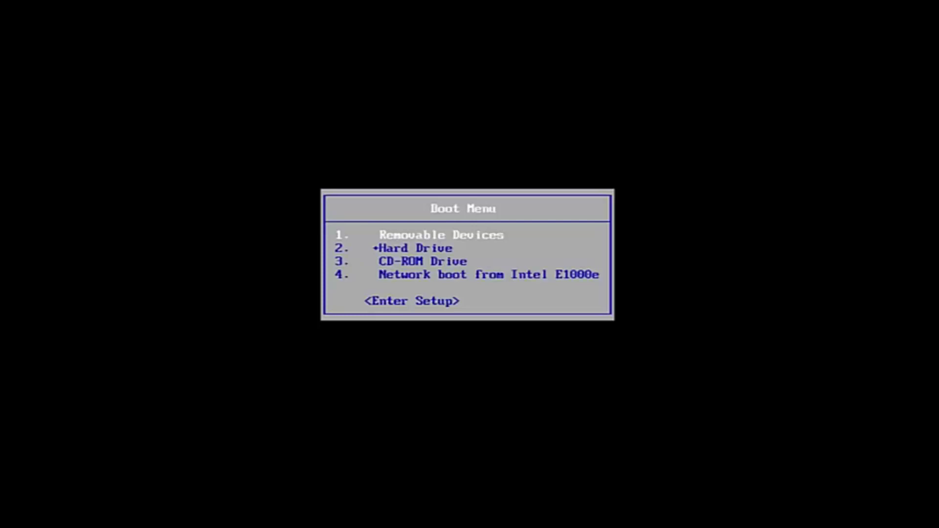
Boot from the CD-ROM Drive so Windows 10 Setup loads its language page
key("Down")
key("Down")
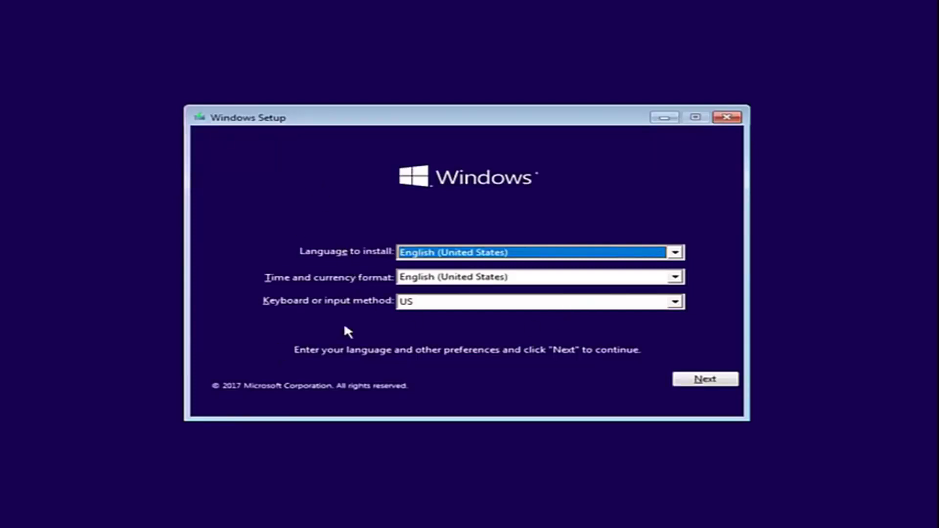
Keep the English (United States) language and US keyboard, and start Install now
left_click(699, 379)
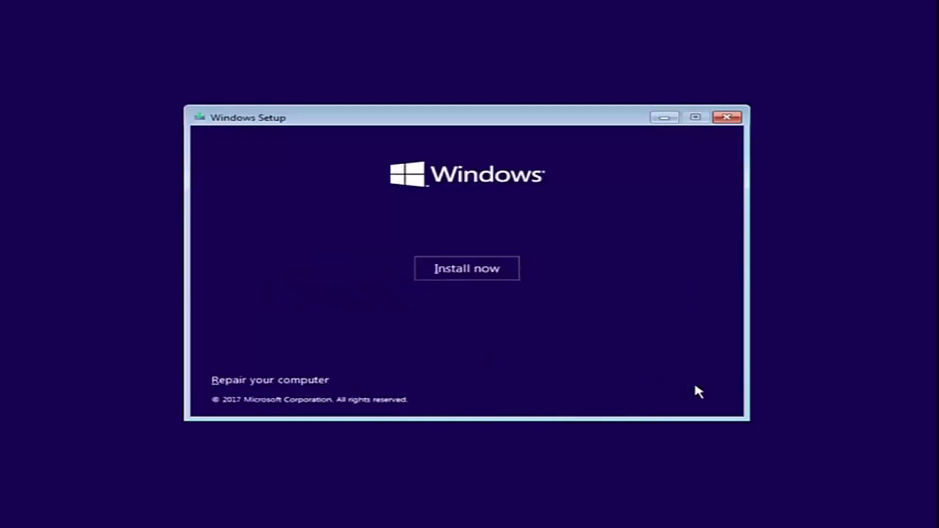
left_click(472, 273)
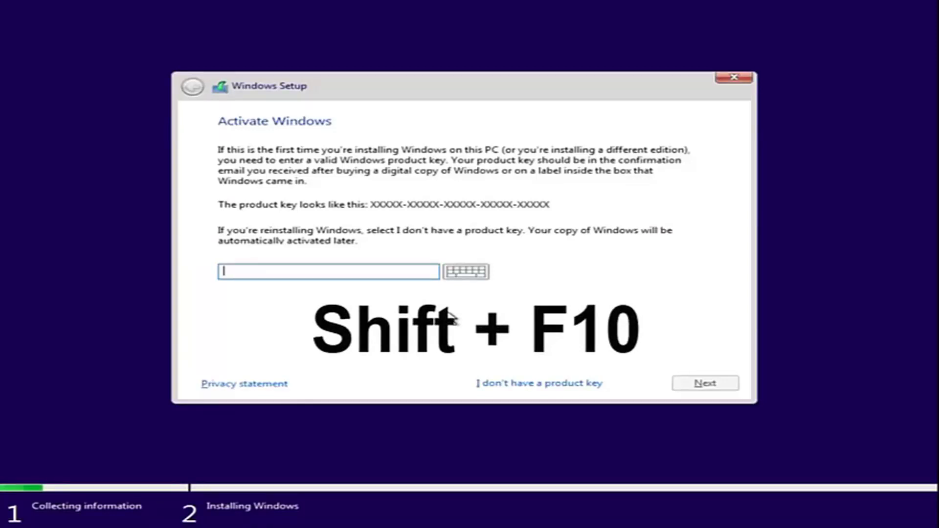
Open an administrator command prompt over Setup, launch diskpart, and enter list disk
key("shift+F10")
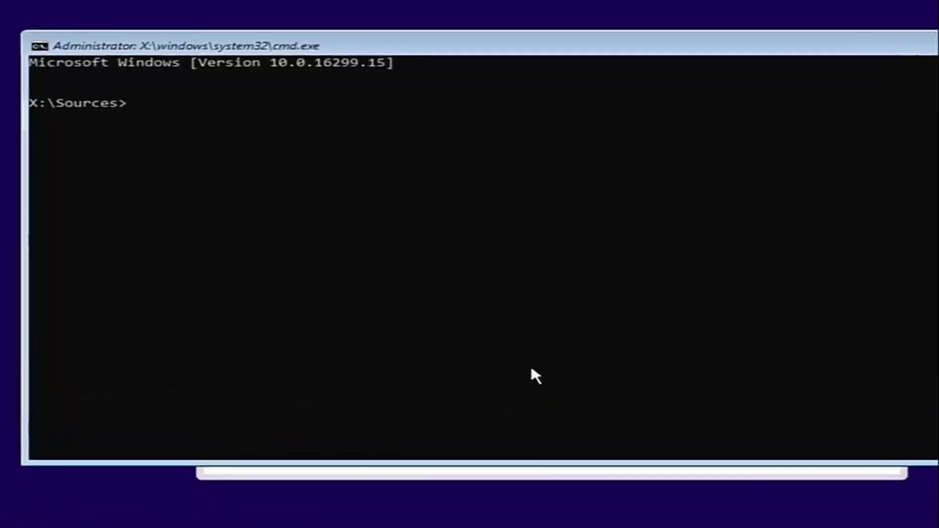
type("disk")
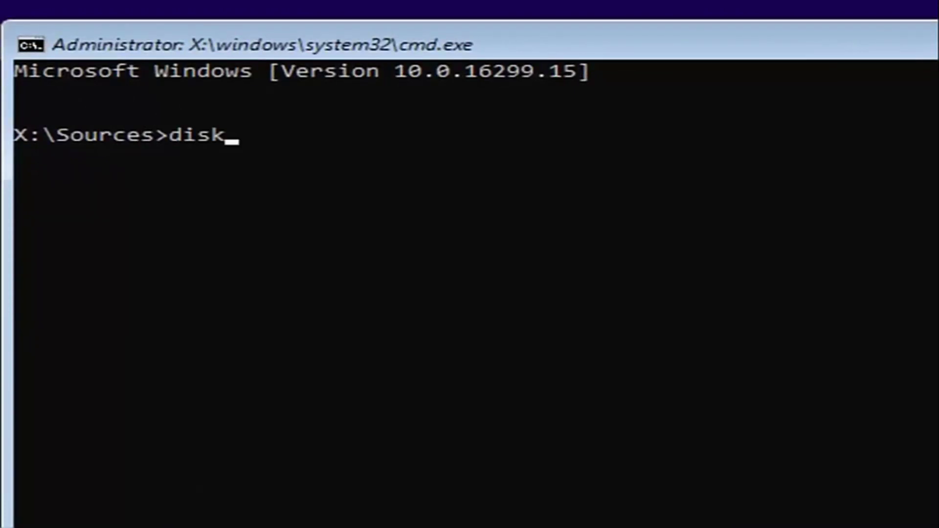
type("part")
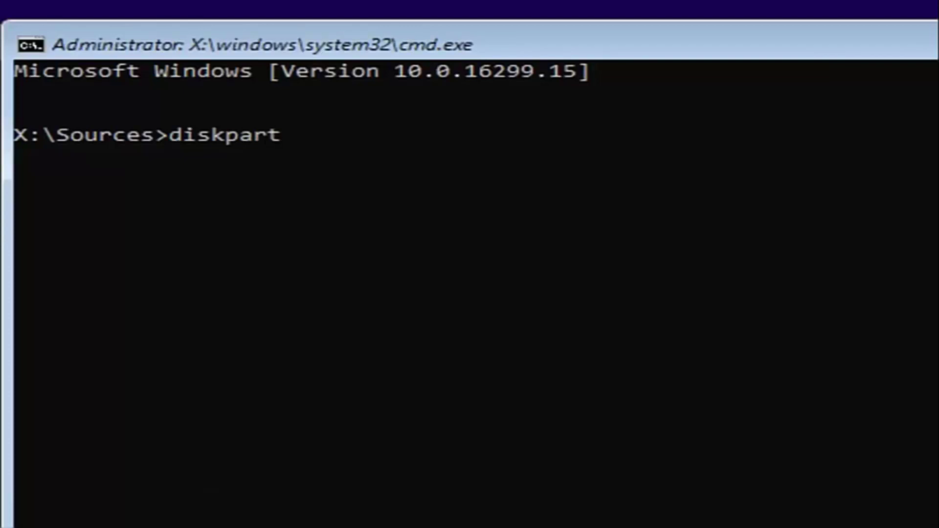
key("Return")
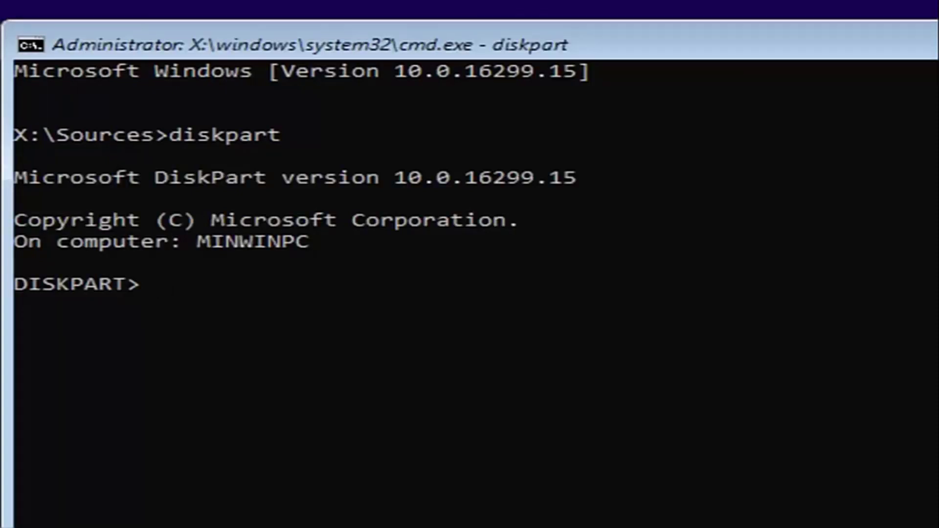
type("list disk")
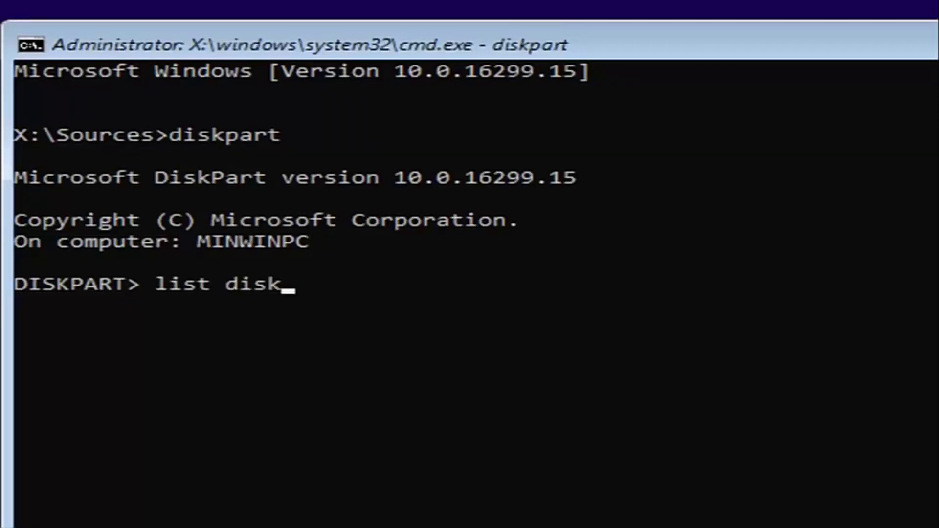
Run list disk to show Disk 0, online at 25 GB with 0 B free
key("Return")
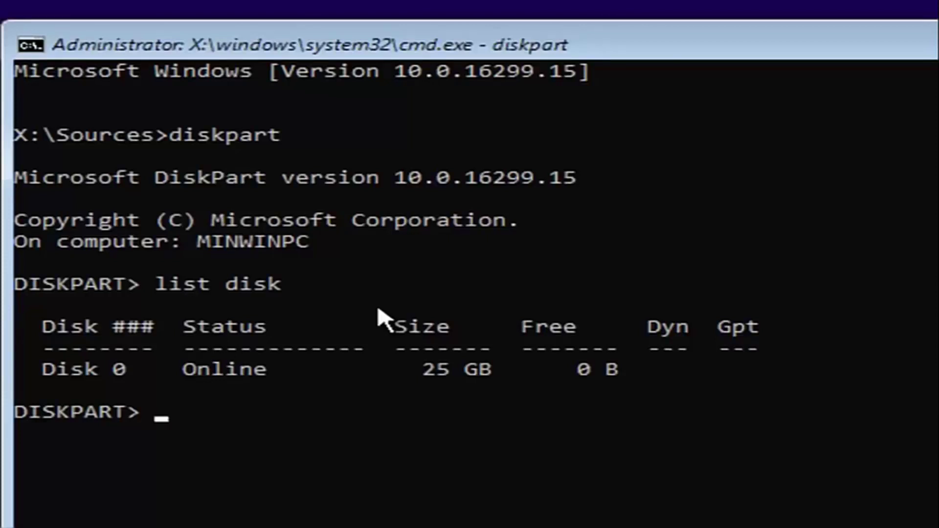
Run select disk 0, then clean to wipe all partitions from Disk 0
type("select ")
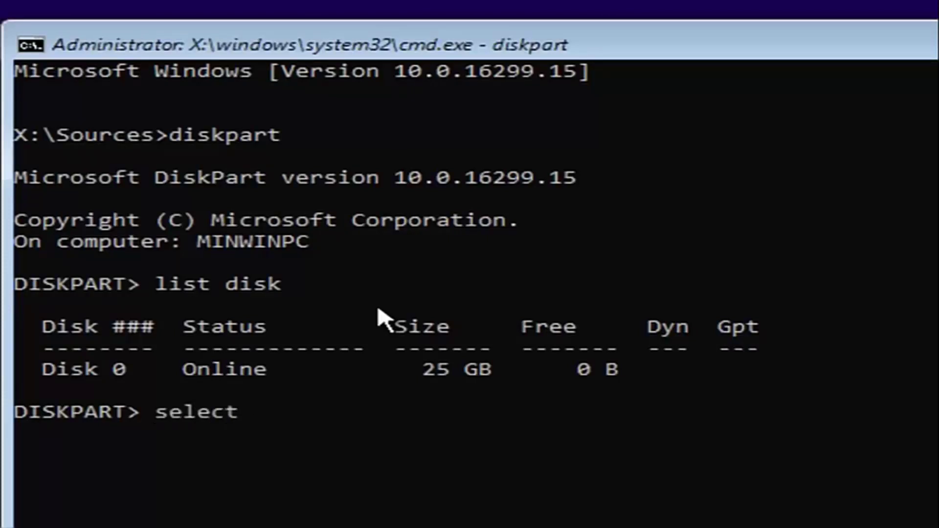
type("disk")
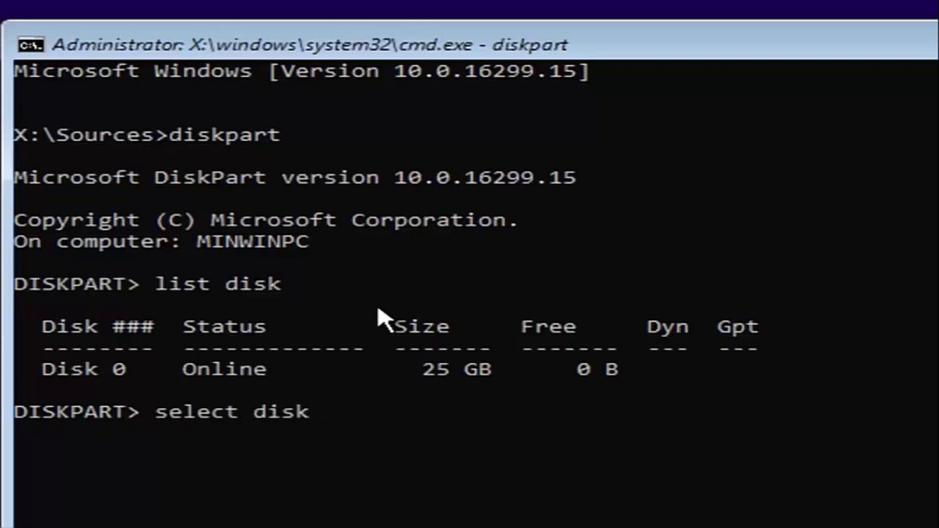
type(" 0")
key("Return")
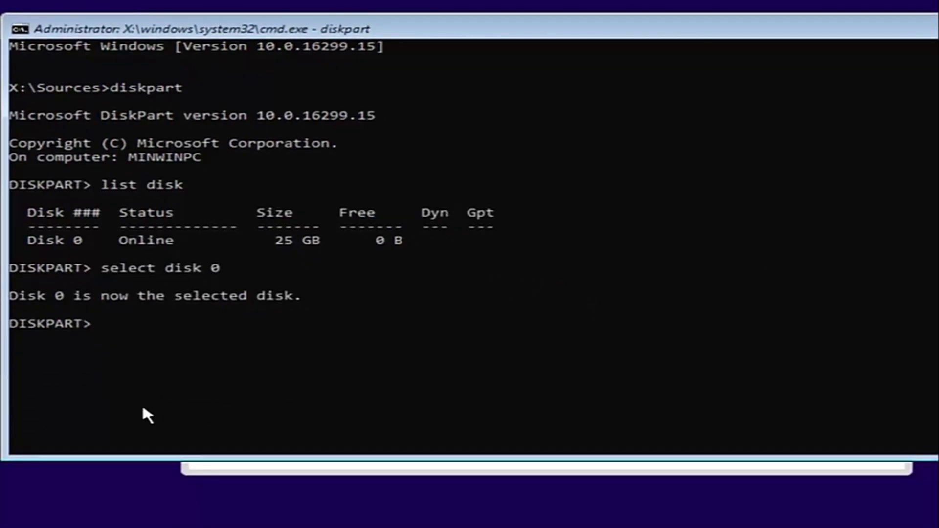
type("clean")
key("Return")
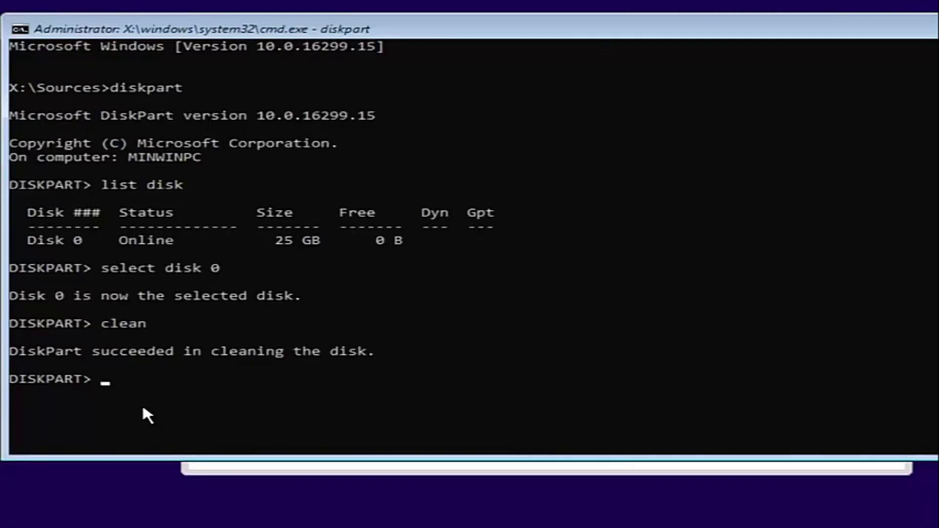
Convert Disk 0 to GPT format with convert GPT
type("convert")
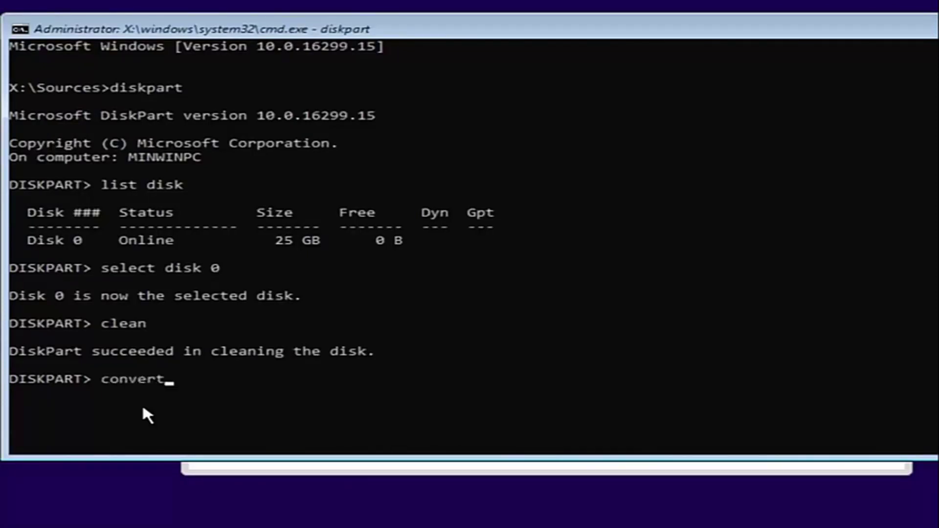
type(" GT")
key("BackSpace")
type("PT")
key("Return")
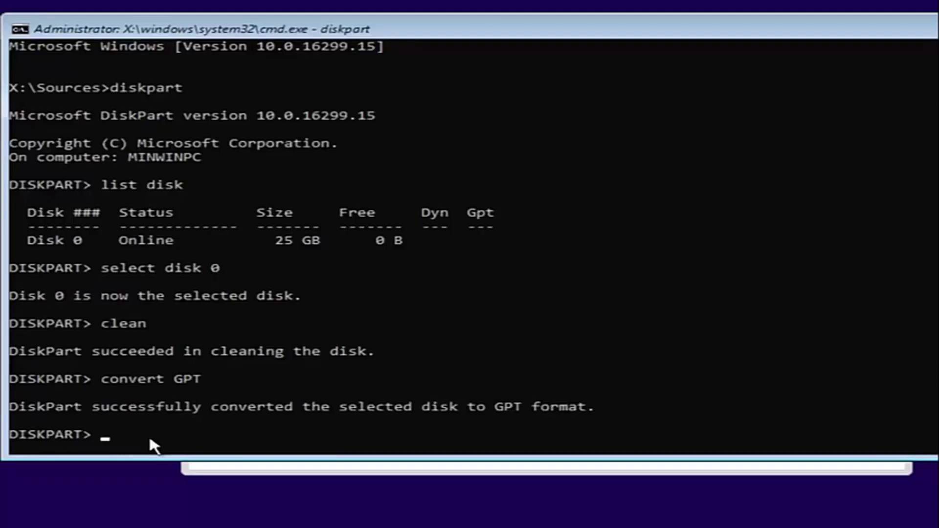
Exit DiskPart and close the command window to return to Setup
type("exit")
key("Return")
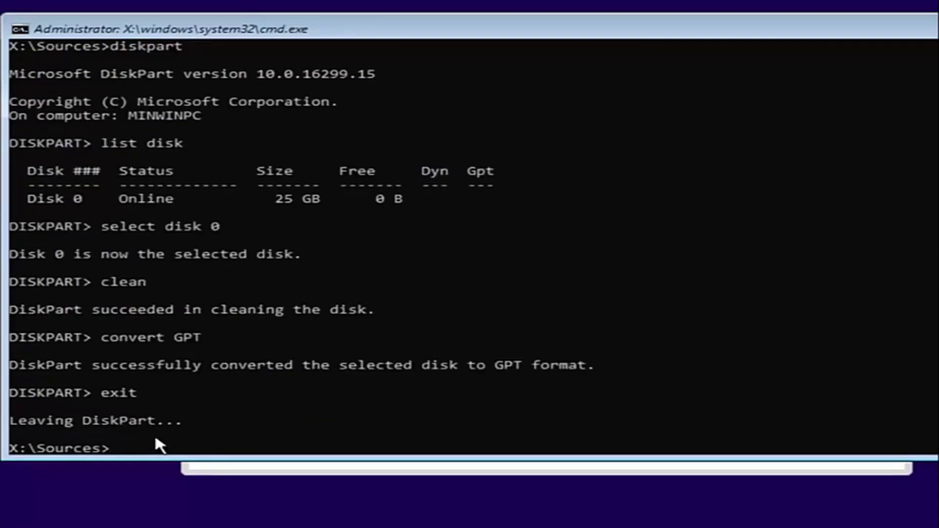
type("exit")
key("Return")
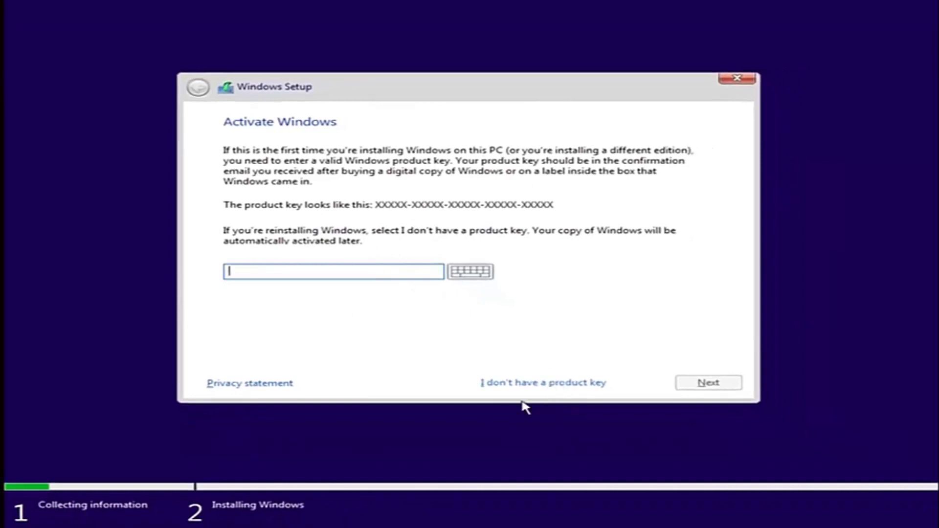
Skip the product key and choose Windows 10 Pro as the edition
left_click(556, 382)
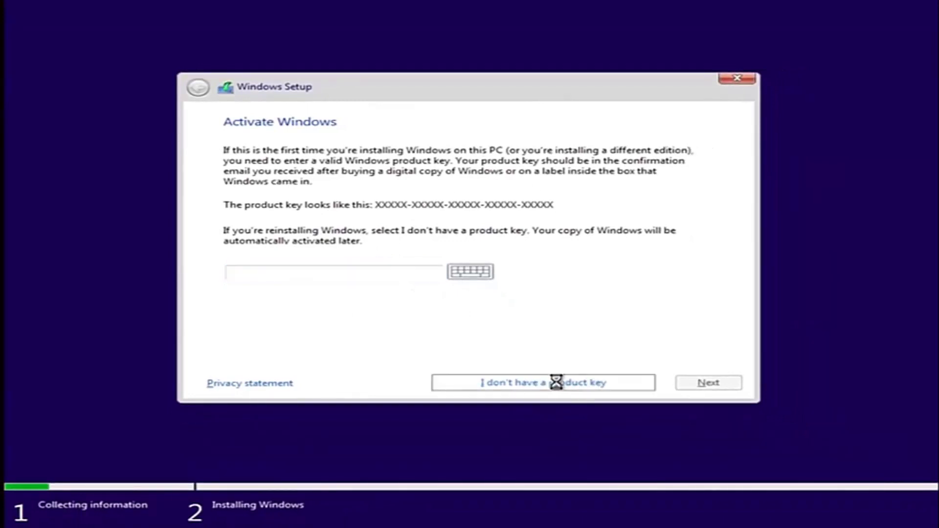
left_click(301, 225)
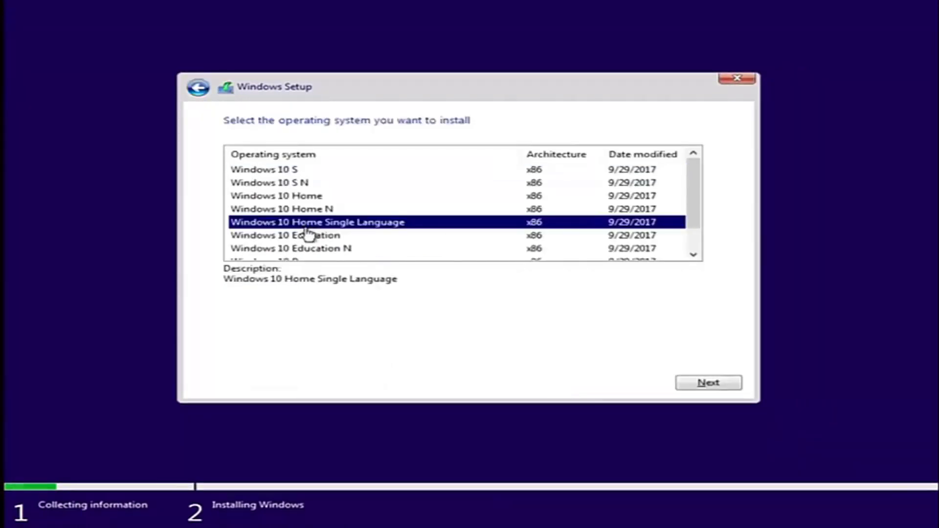
scroll(302, 237, "down", 1)
left_click(302, 236)
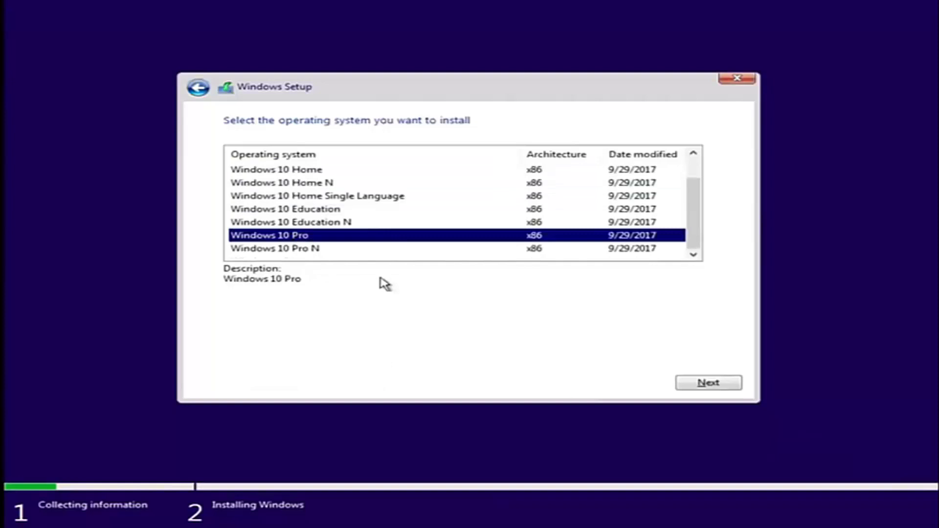
left_click(698, 383)
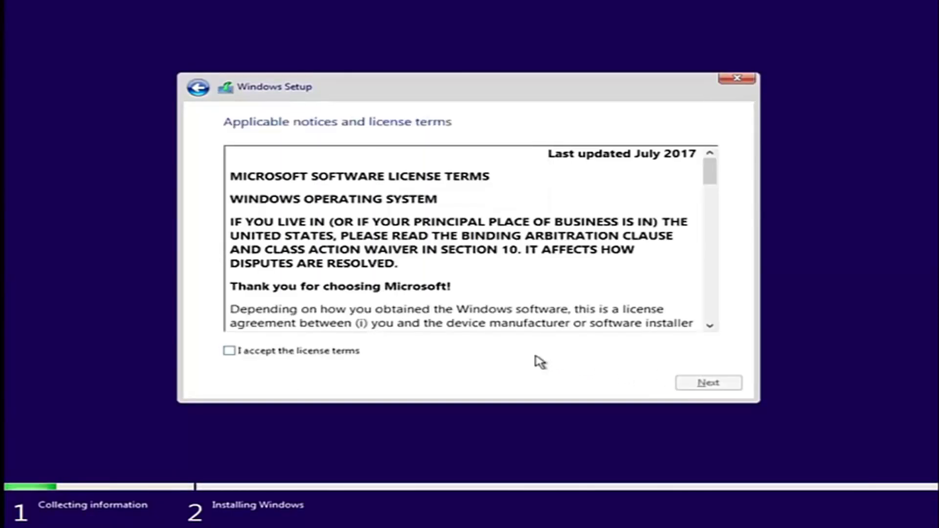
Accept the license terms and continue to the installation type choice
left_click(286, 352)
left_click(286, 353)
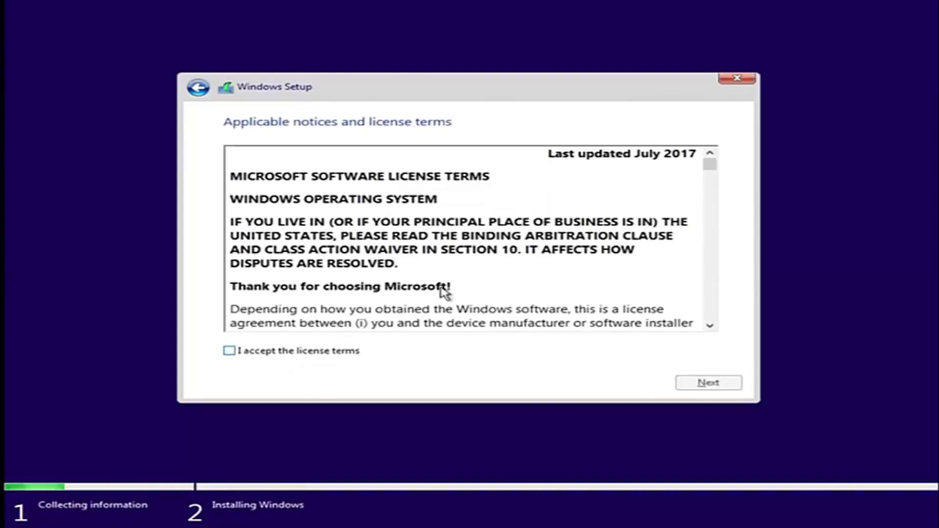
left_click(228, 351)
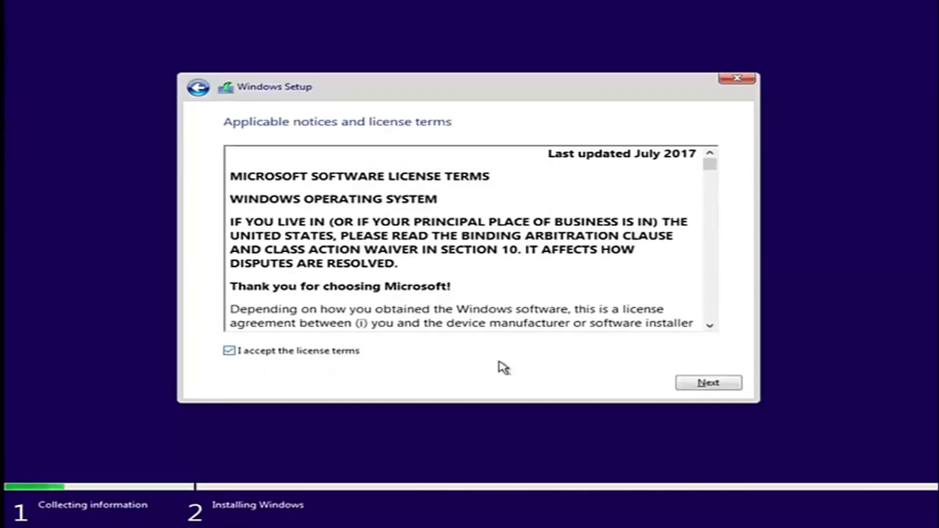
left_click(685, 384)
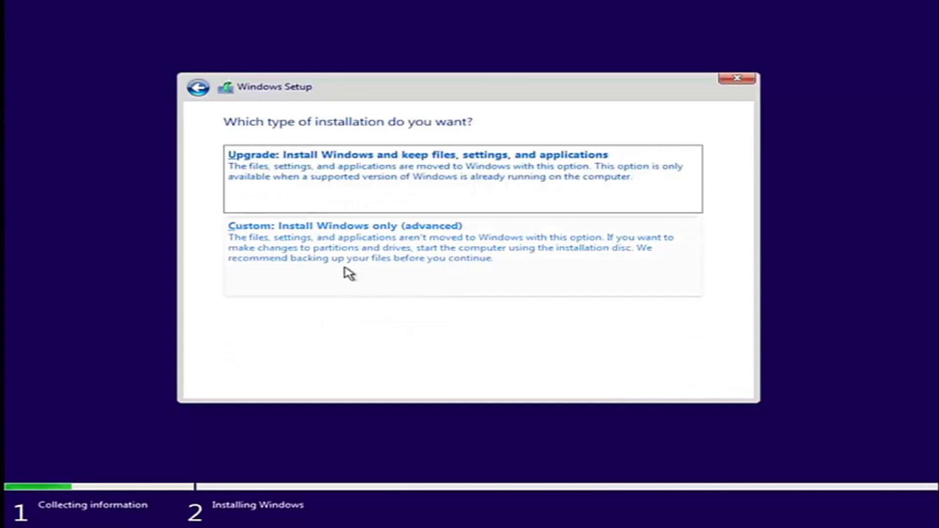
Choose Custom: Install Windows only and install onto Drive 0's 25.0 GB unallocated space
left_click(328, 250)
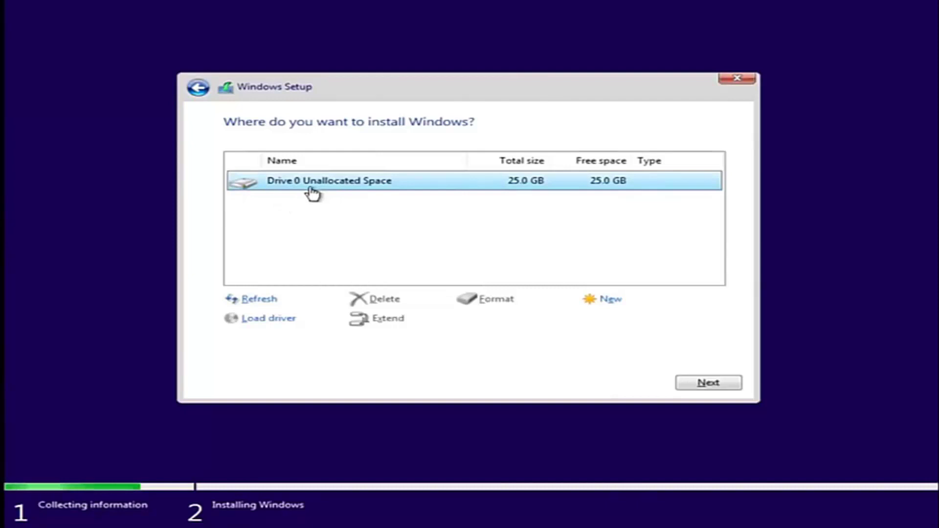
left_click(699, 386)
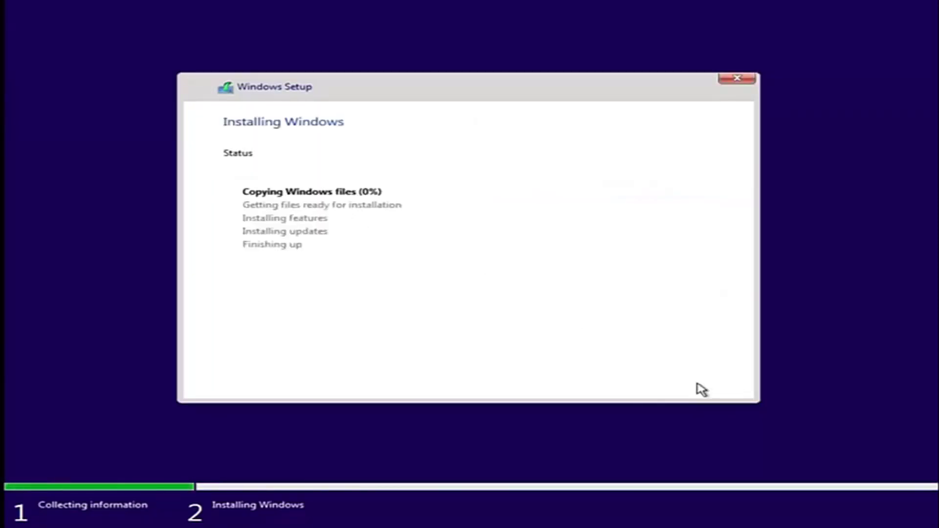